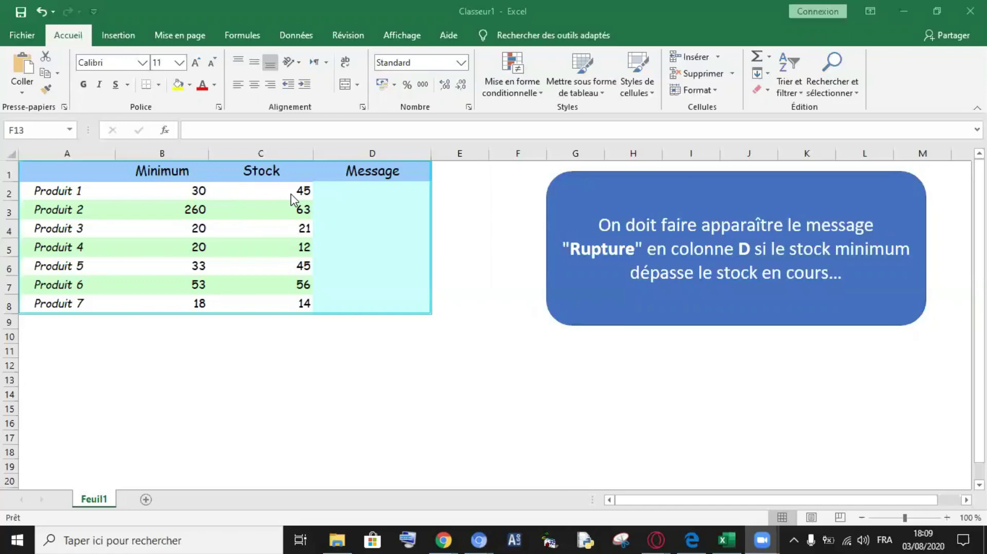
Step: Insert the SI function in cell D2 and move its arguments dialog clear of the first product rows
click(363, 190)
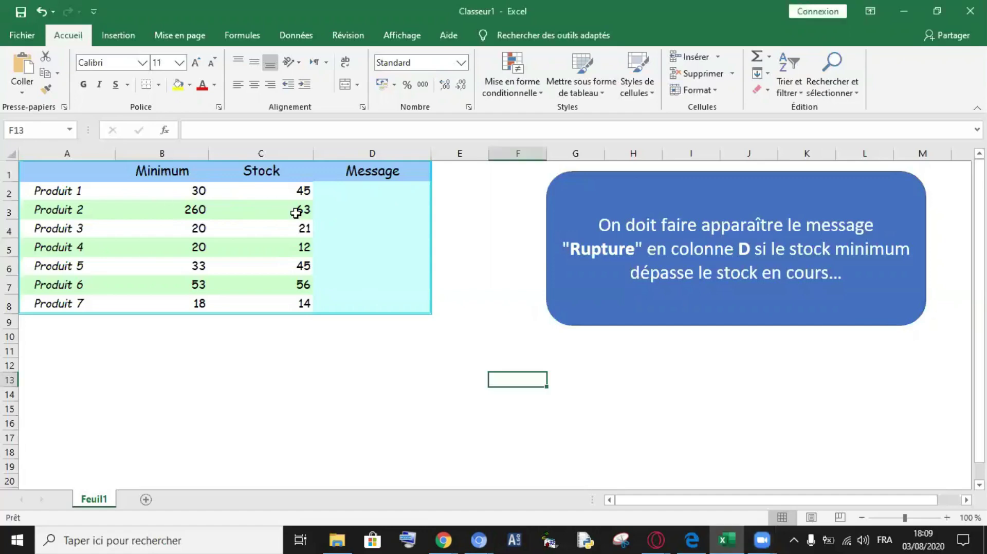
click(376, 189)
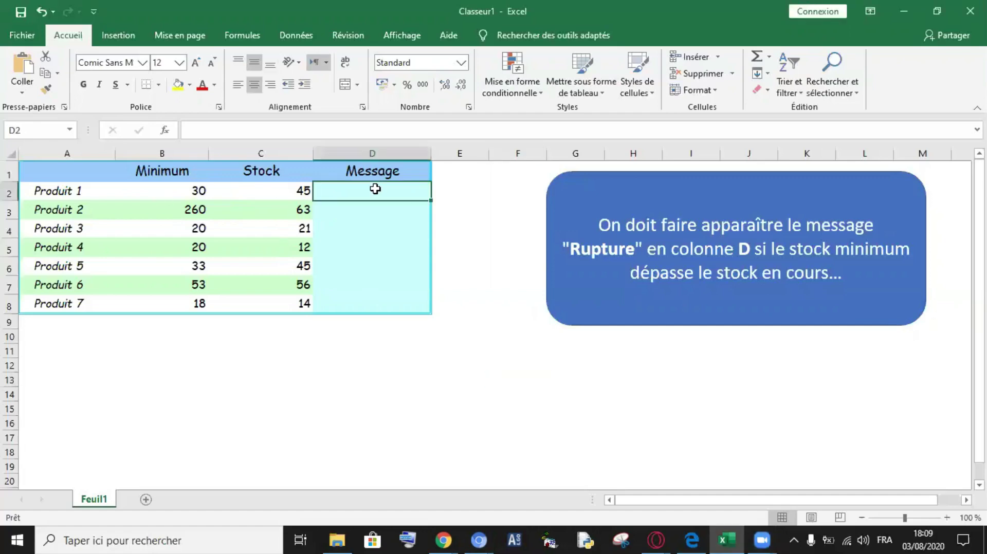
click(165, 132)
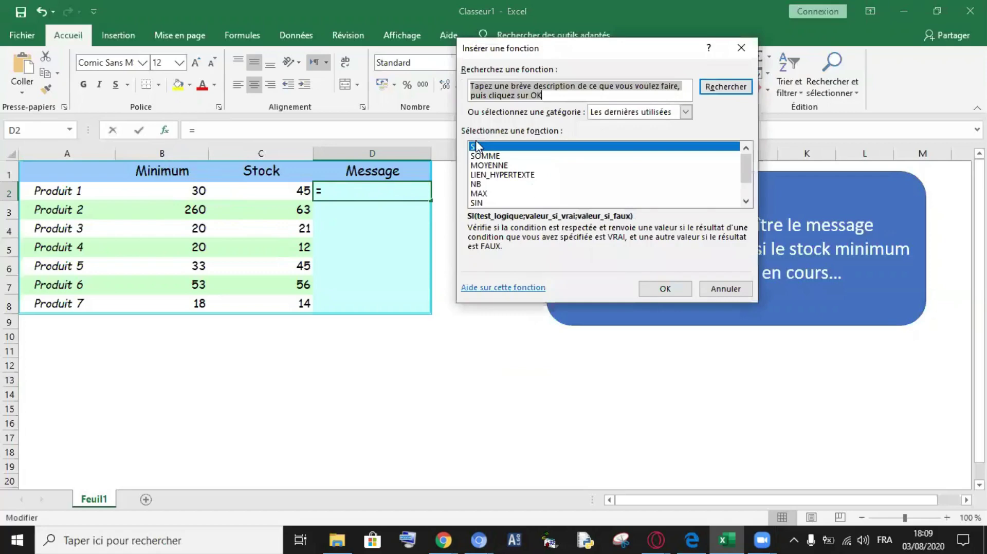
click(478, 148)
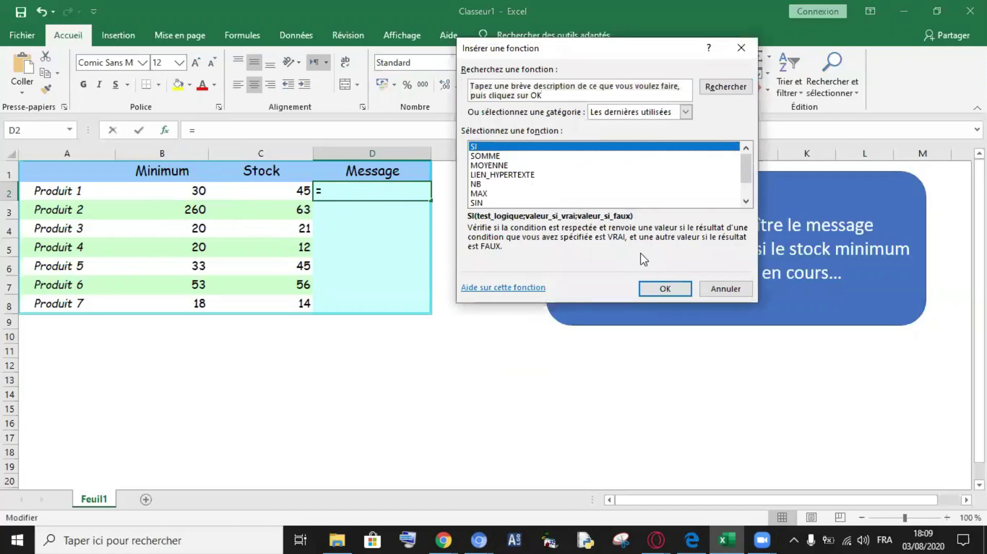
click(666, 289)
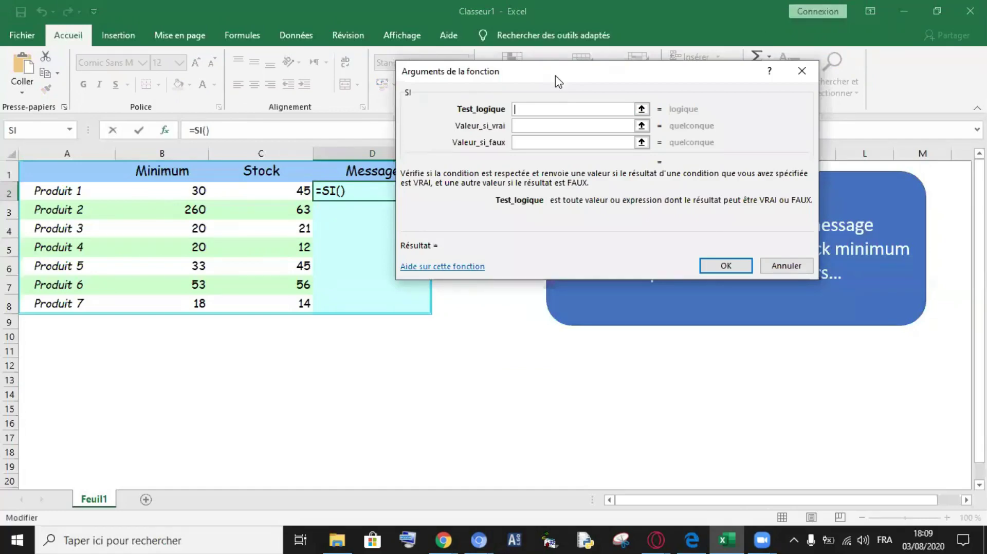
drag(559, 81, 527, 285)
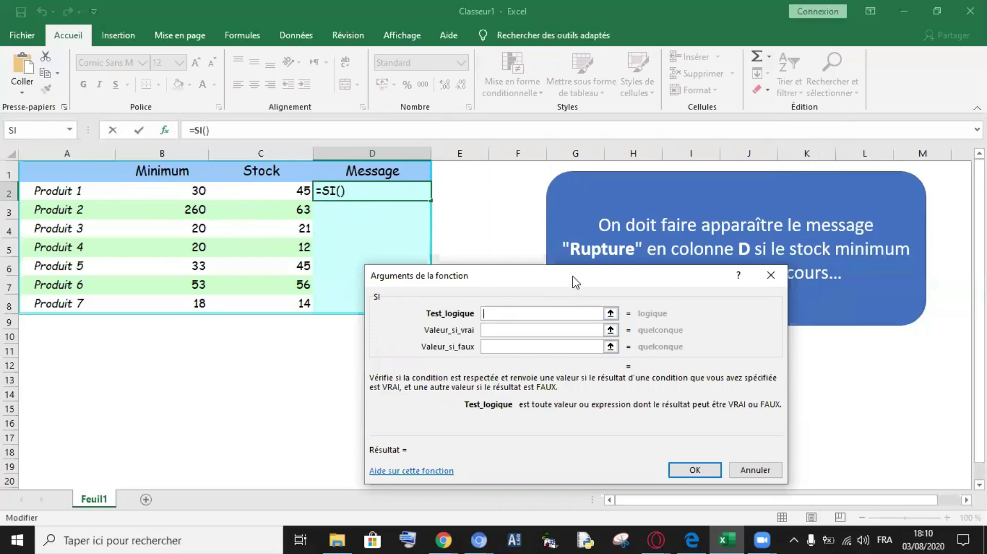
drag(575, 282, 336, 322)
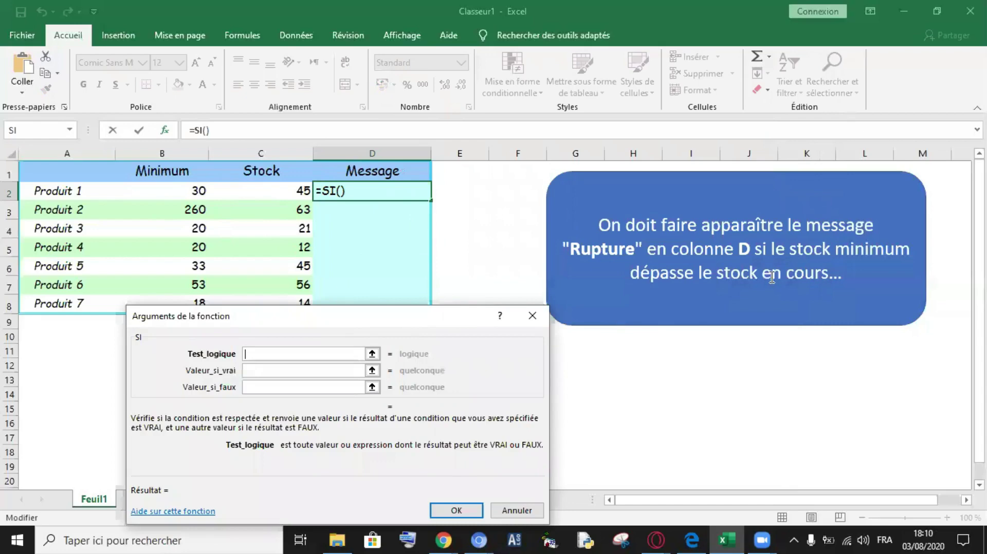
Step: Set the logical test of the SI function in D2 to B2>C2, comparing the minimum with the stock
click(186, 191)
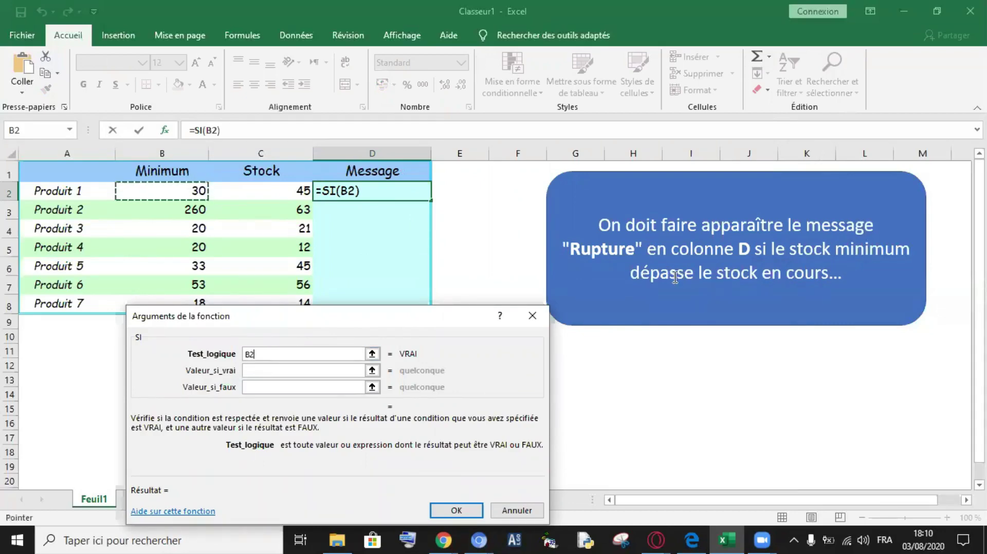
key(super+space)
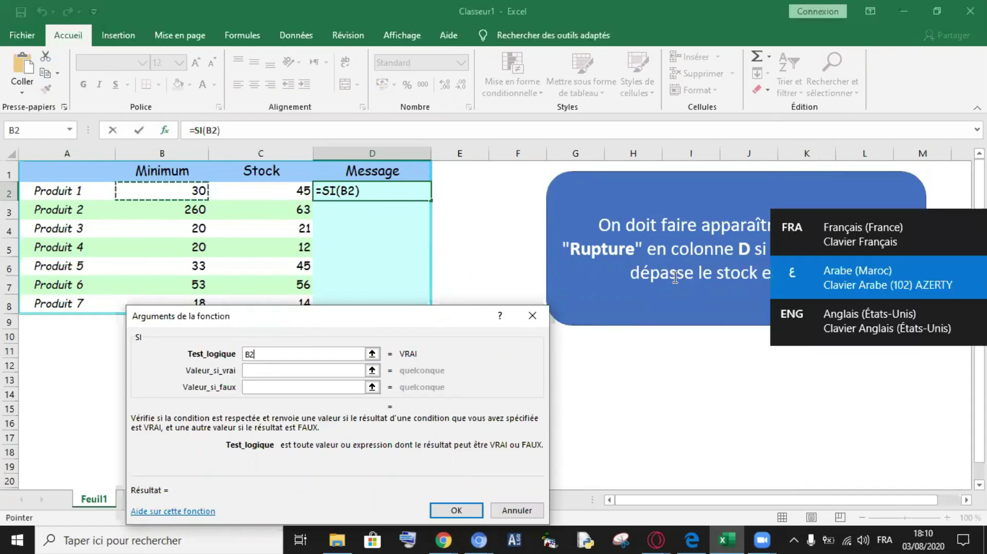
key(super+space)
text(>)
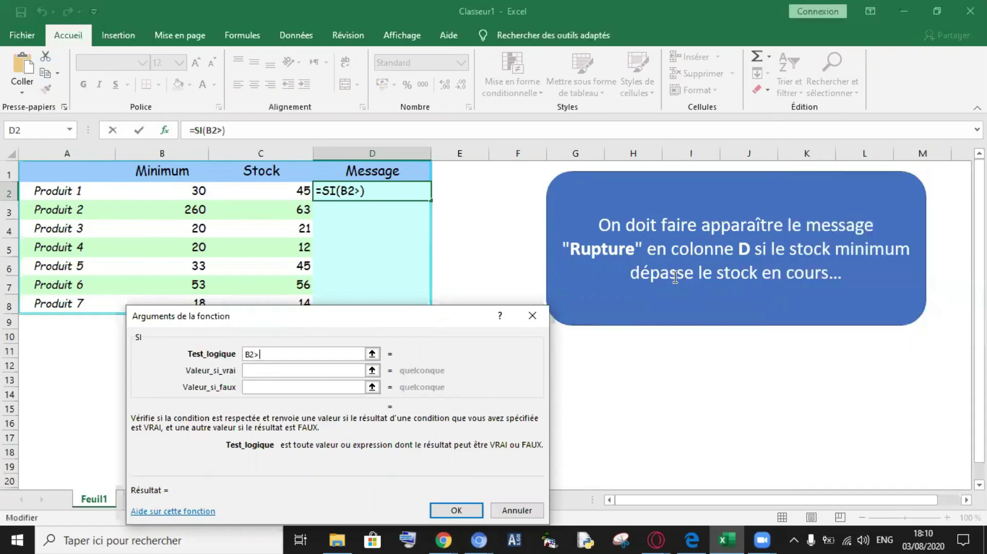
click(279, 192)
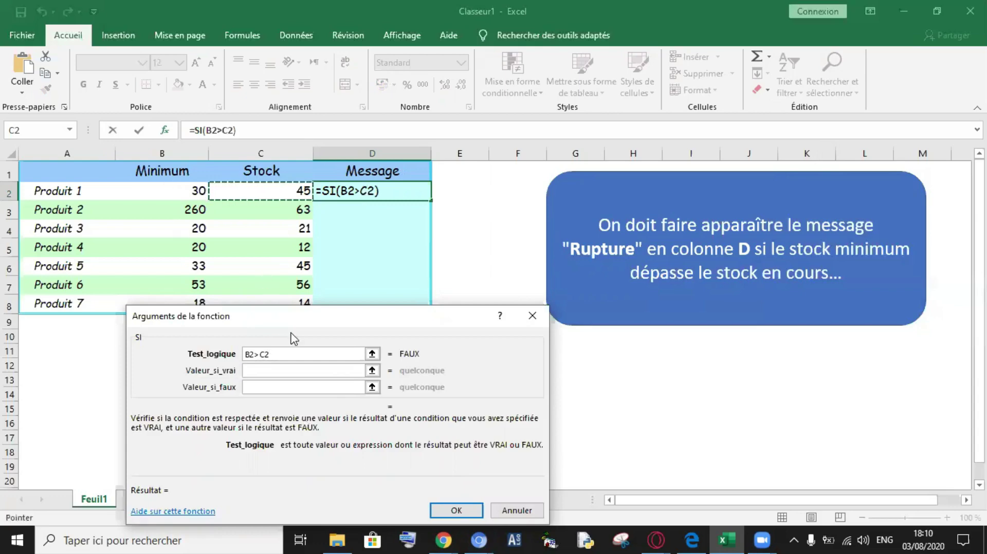
Step: Set the value if true to Rupture, leave the value if false blank, and copy the D2 formula down to D8
click(268, 370)
key(super+space)
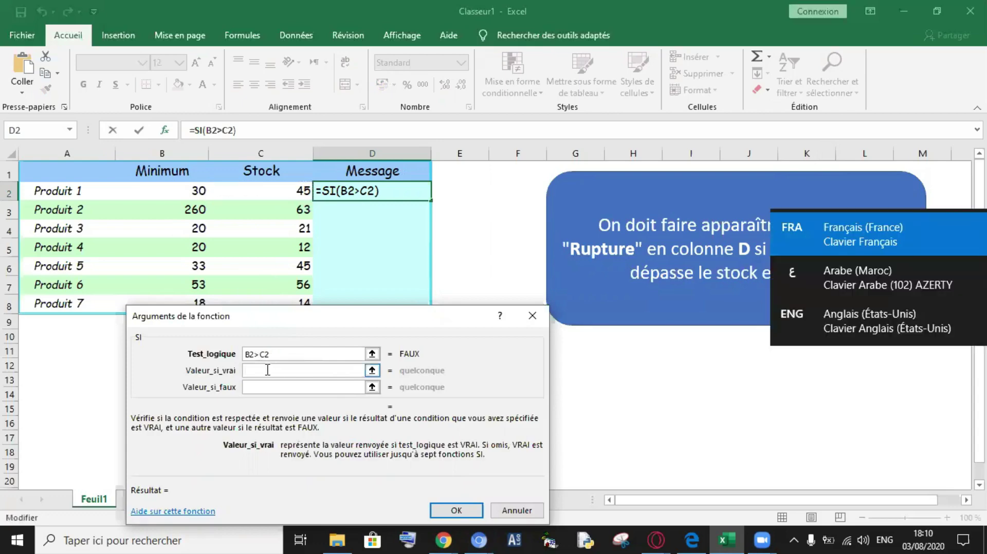
text(R)
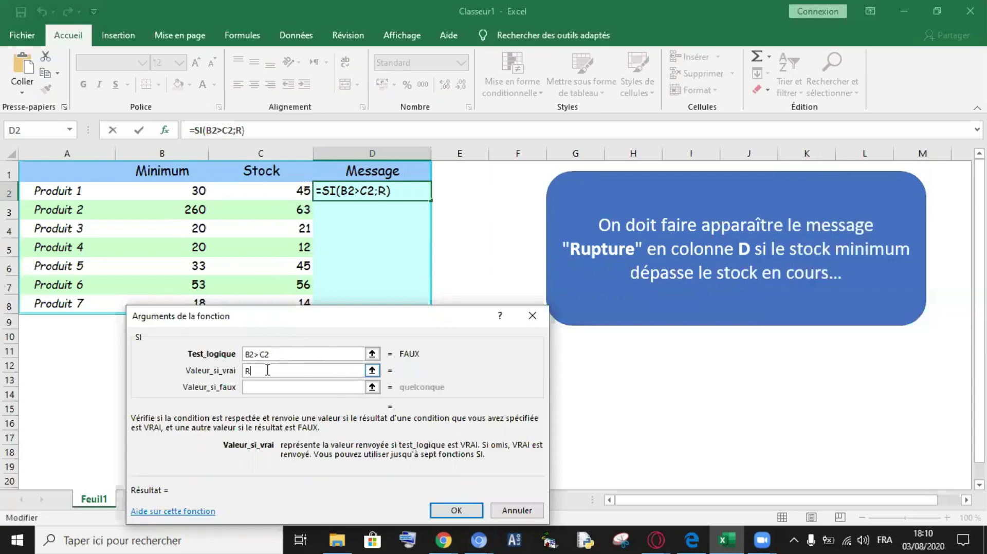
text(up)
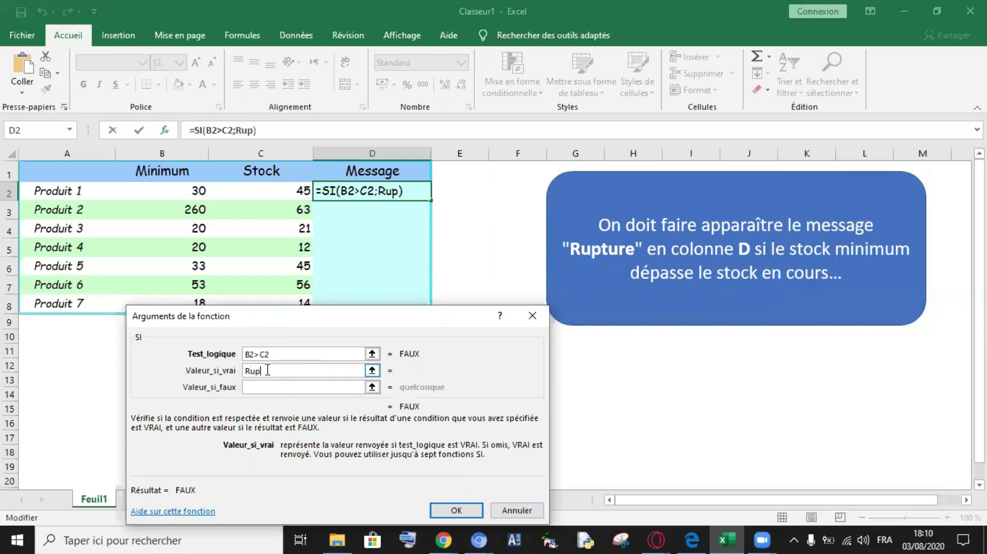
text(ture)
click(256, 386)
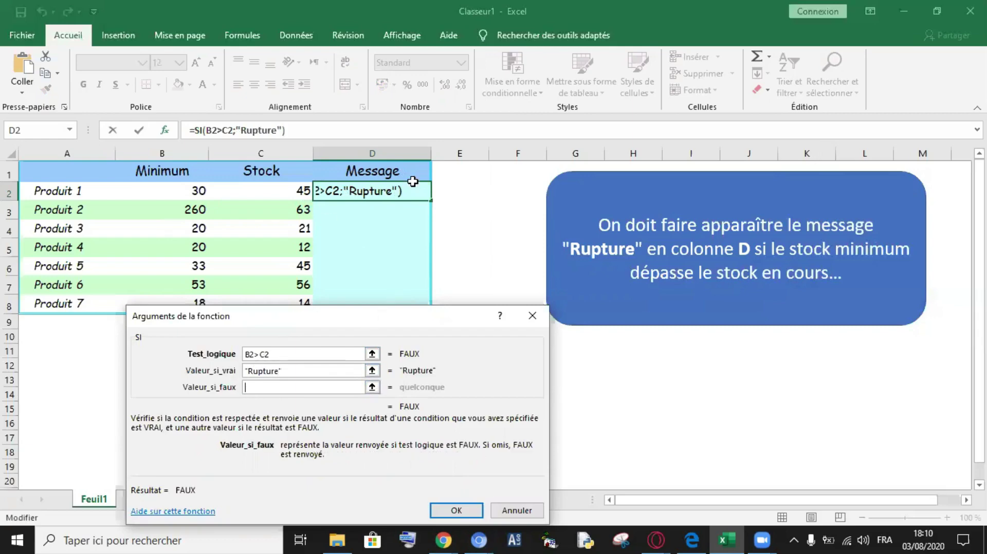
drag(409, 324, 429, 262)
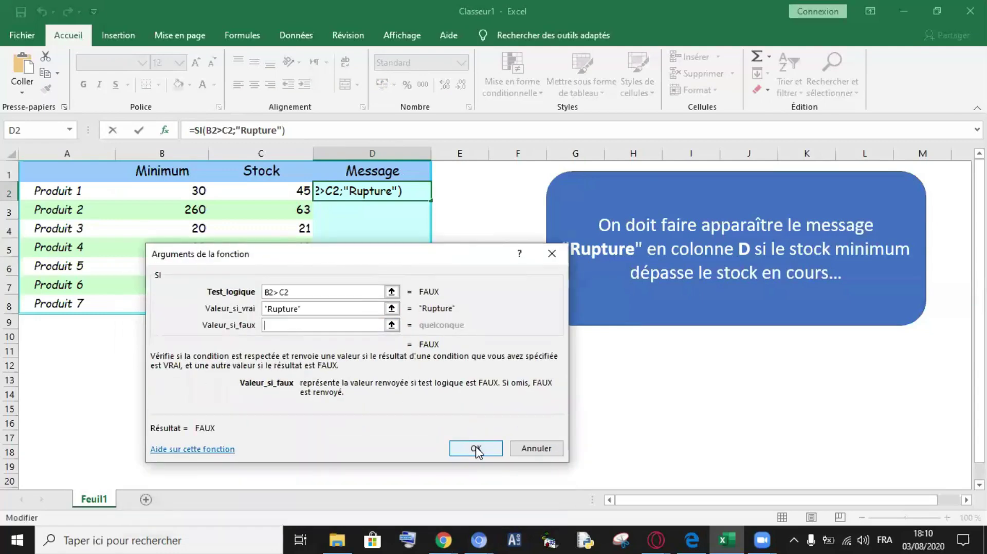
click(476, 450)
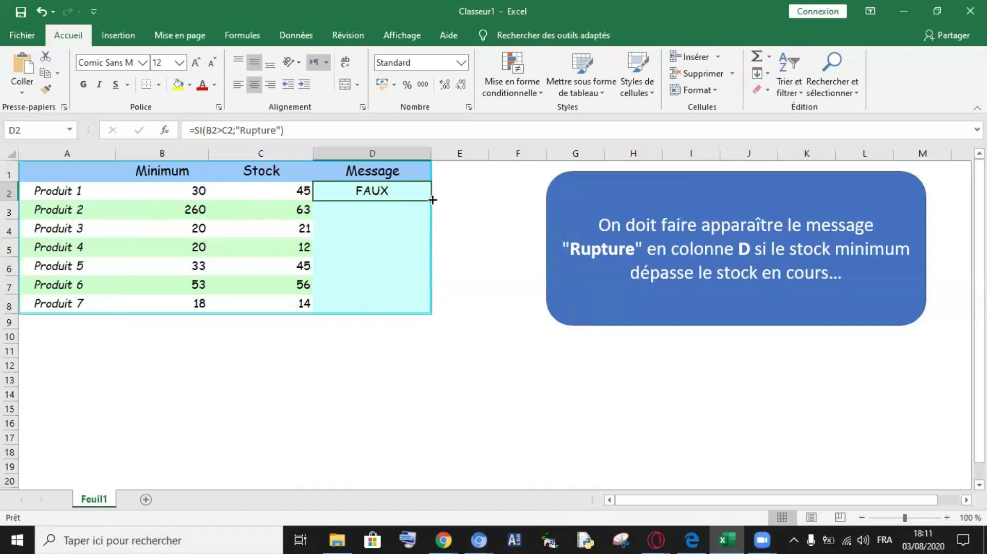
drag(432, 200, 431, 311)
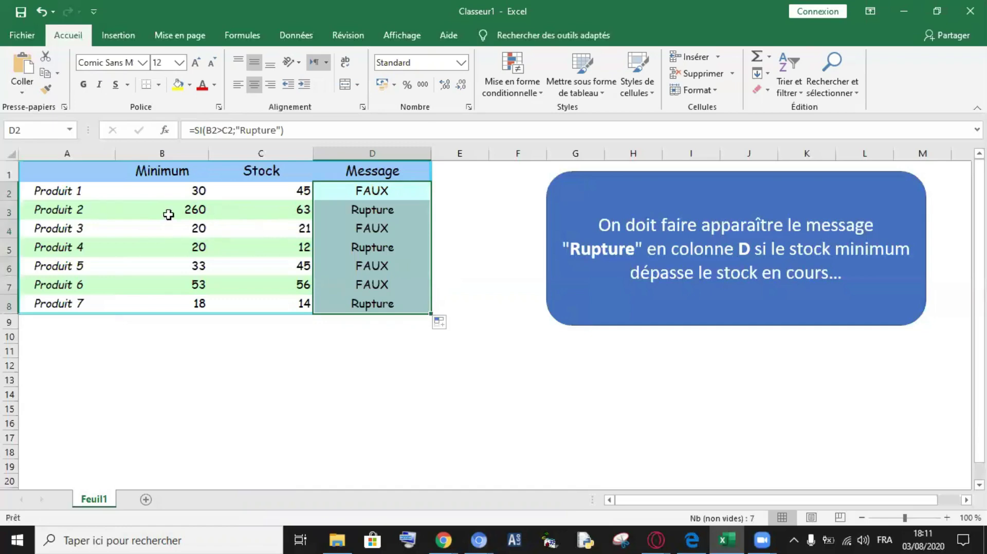
Step: Clear the formulas from the Message cells D2:D8
click(200, 209)
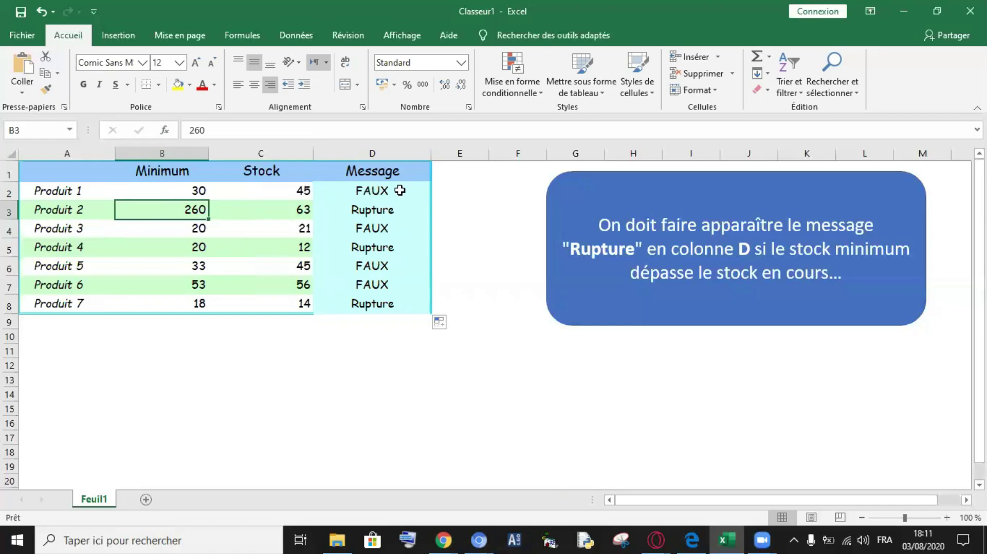
click(384, 190)
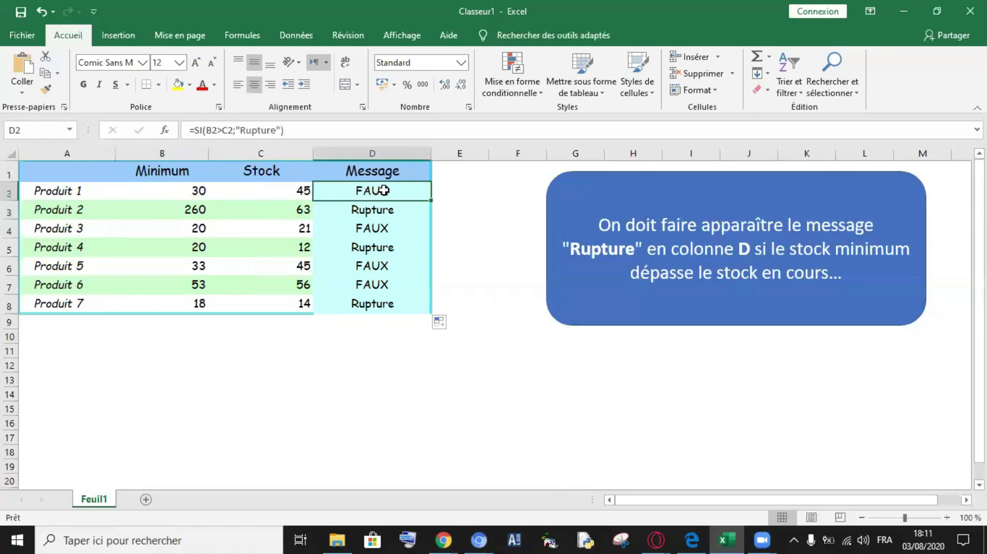
drag(351, 187, 369, 301)
key(Delete)
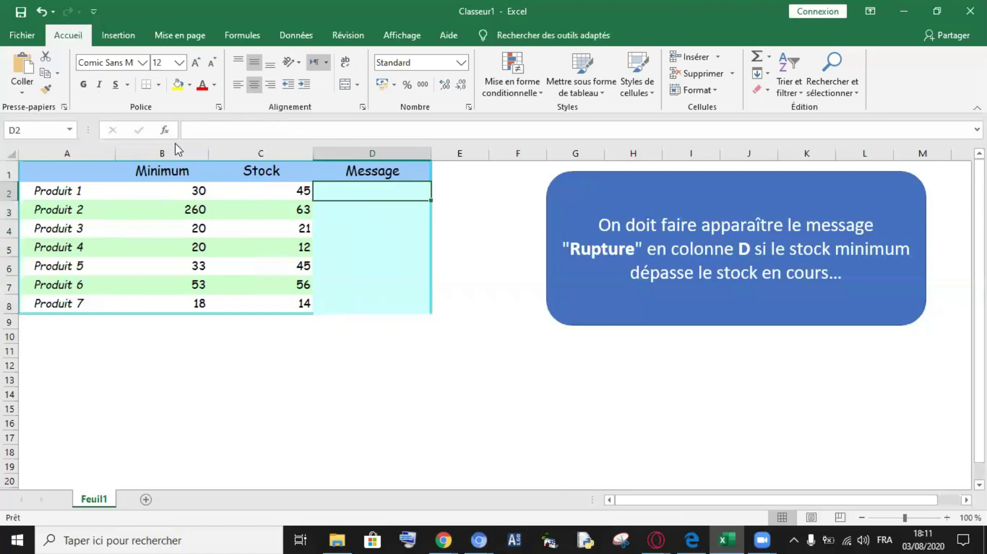
Step: Insert a new SI function in cell D2 with the logical test B2>C2
click(165, 131)
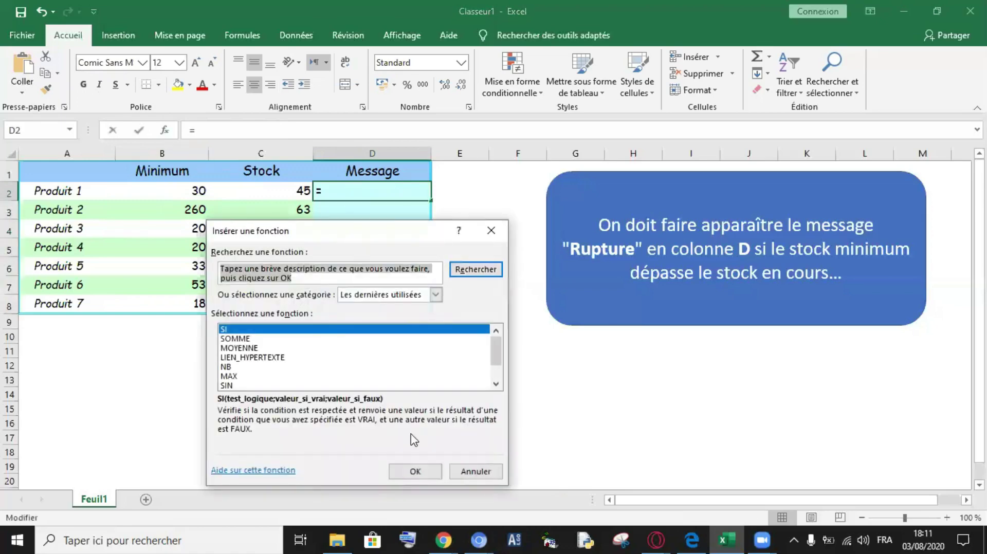
click(416, 473)
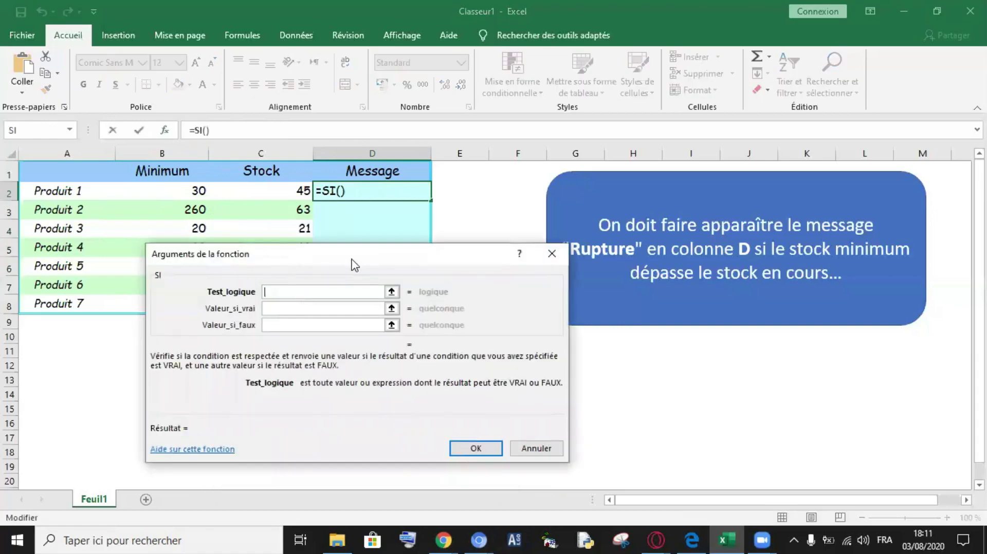
click(190, 193)
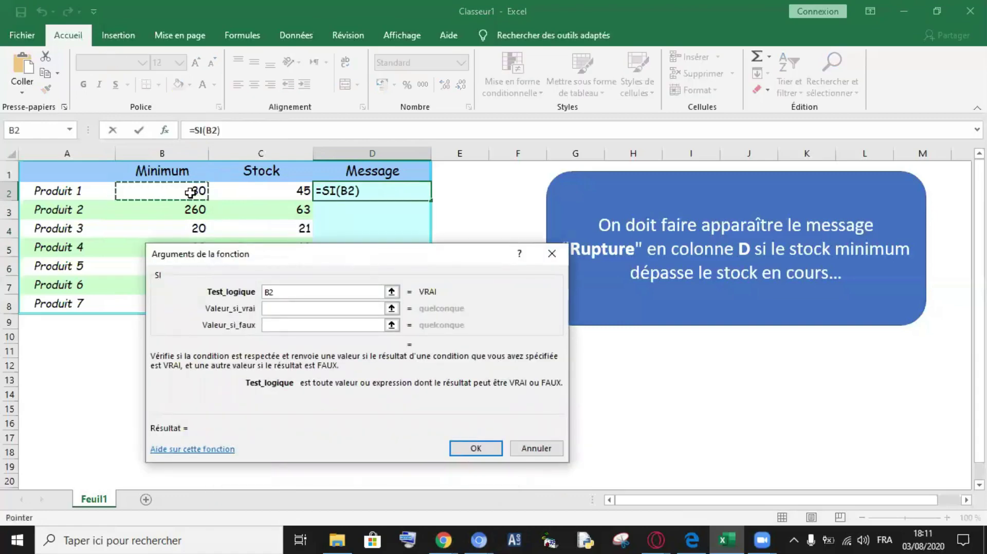
key(super+space)
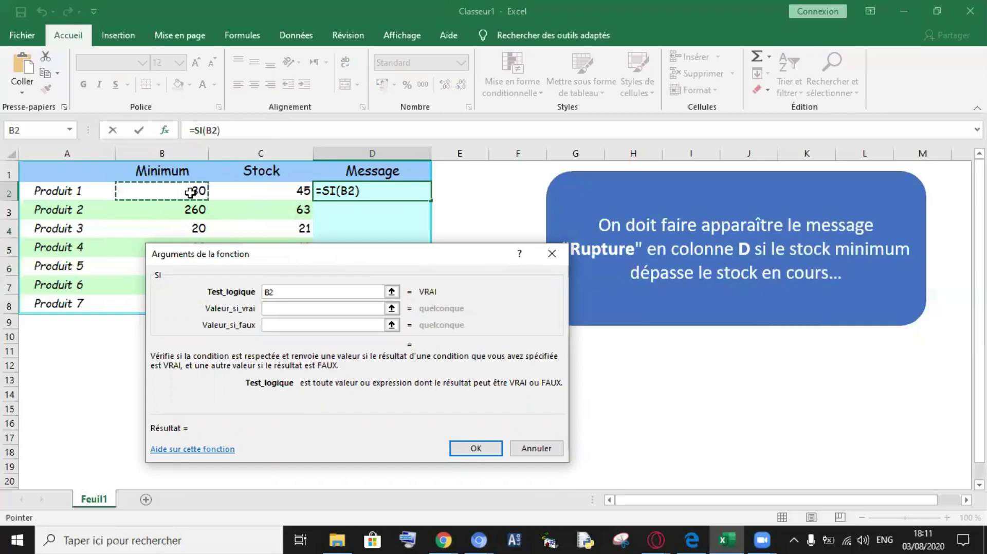
text(>)
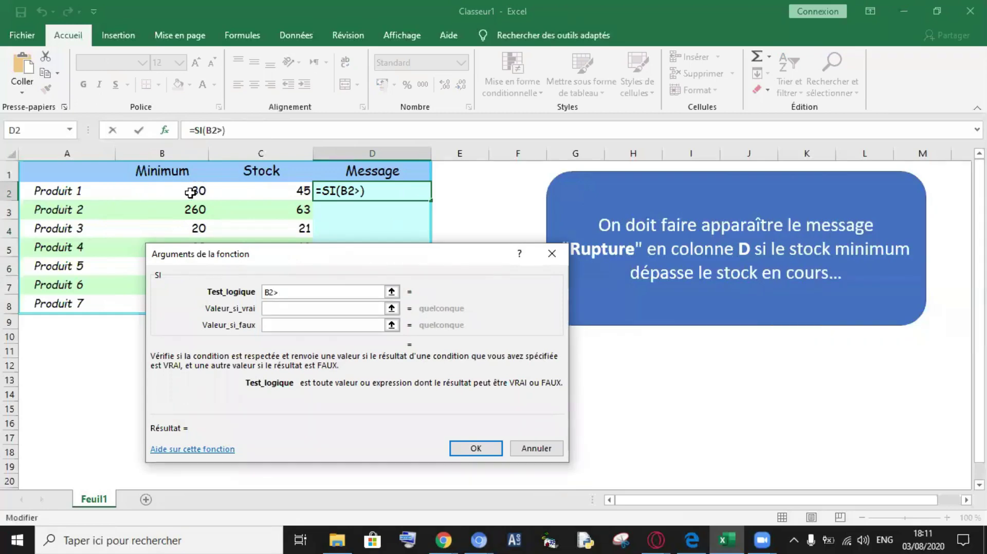
key(super+space)
click(269, 191)
Step: Set the value if true of the D2 SI function to Rupture
click(286, 308)
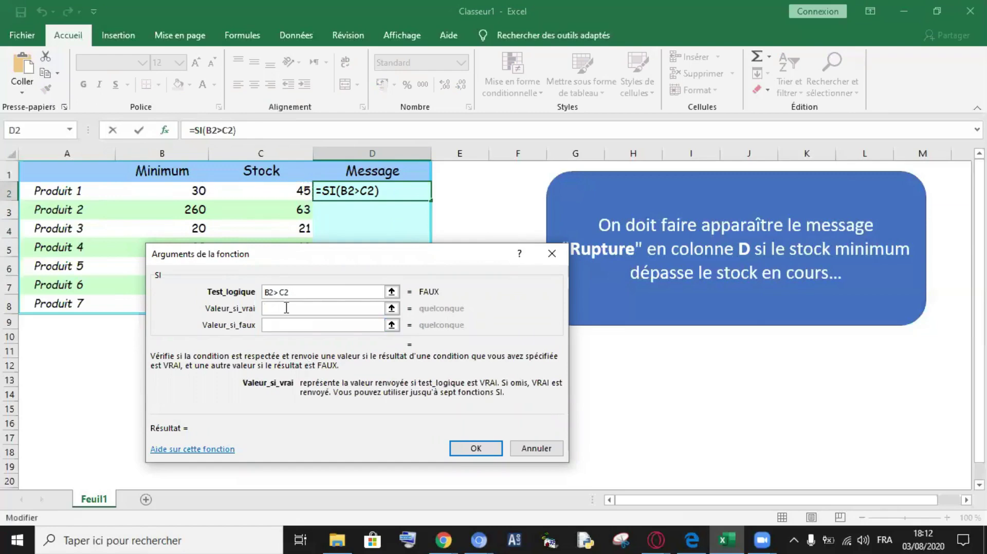
text(Rup)
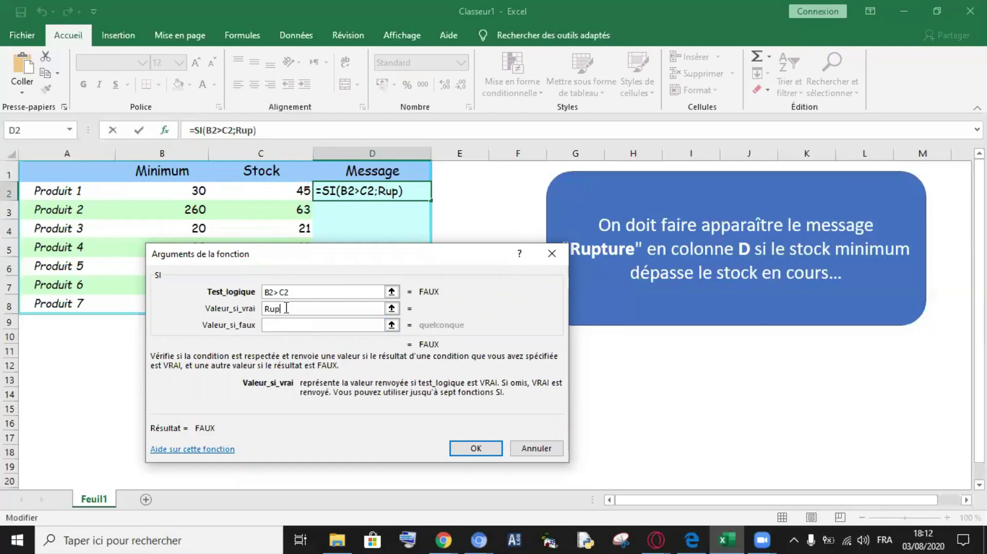
text(ture)
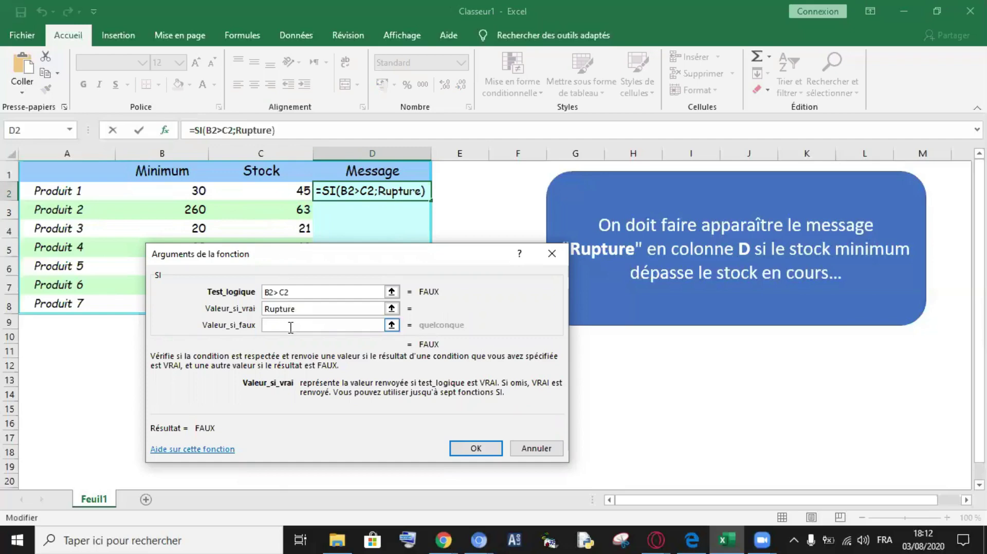
Step: Set the value if false to the empty text "" and copy the completed D2 formula down to D8
click(283, 326)
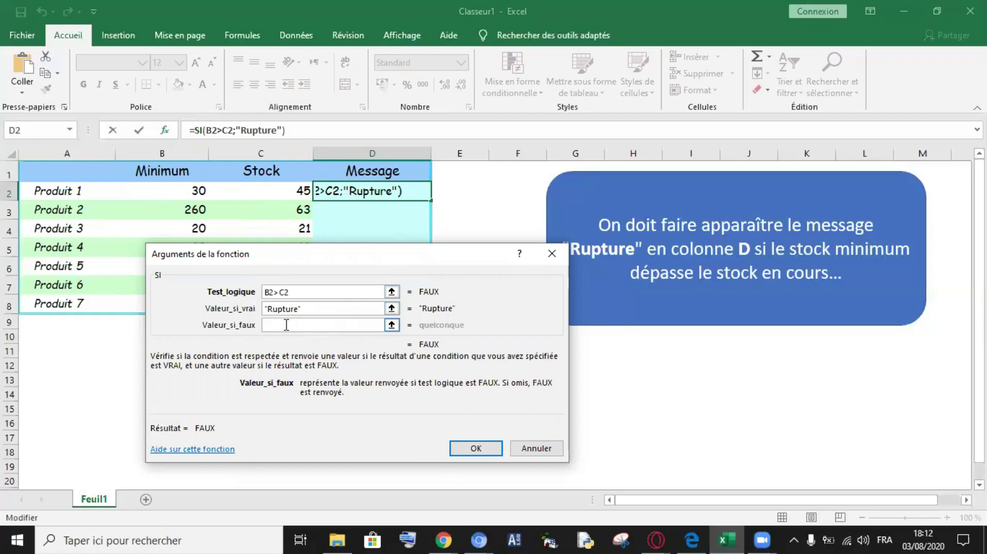
text("")
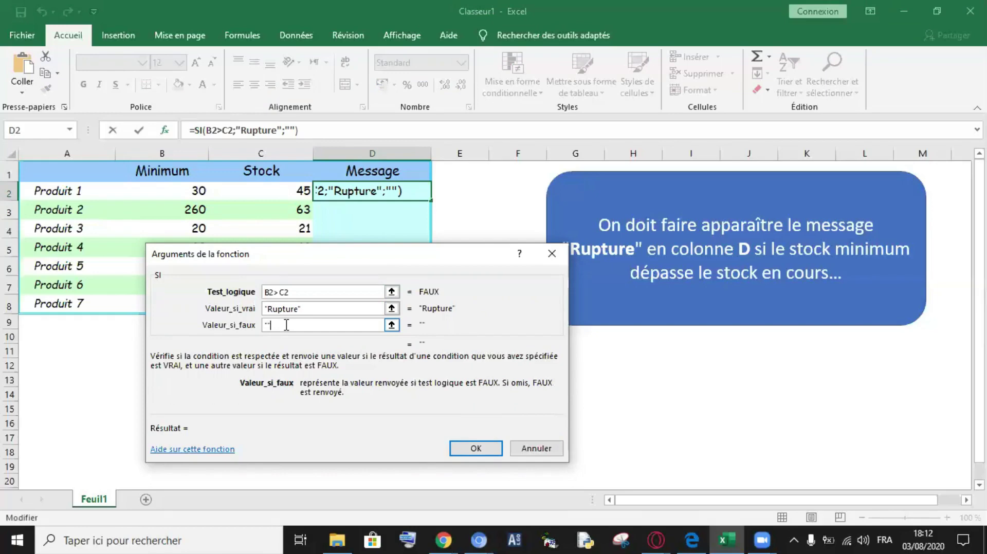
key(BackSpace)
key(BackSpace)
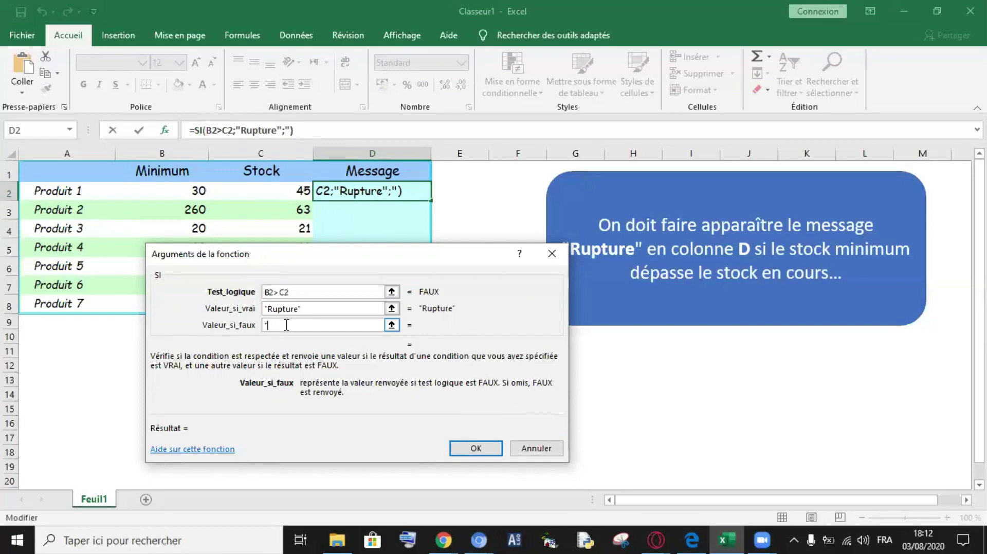
text("")
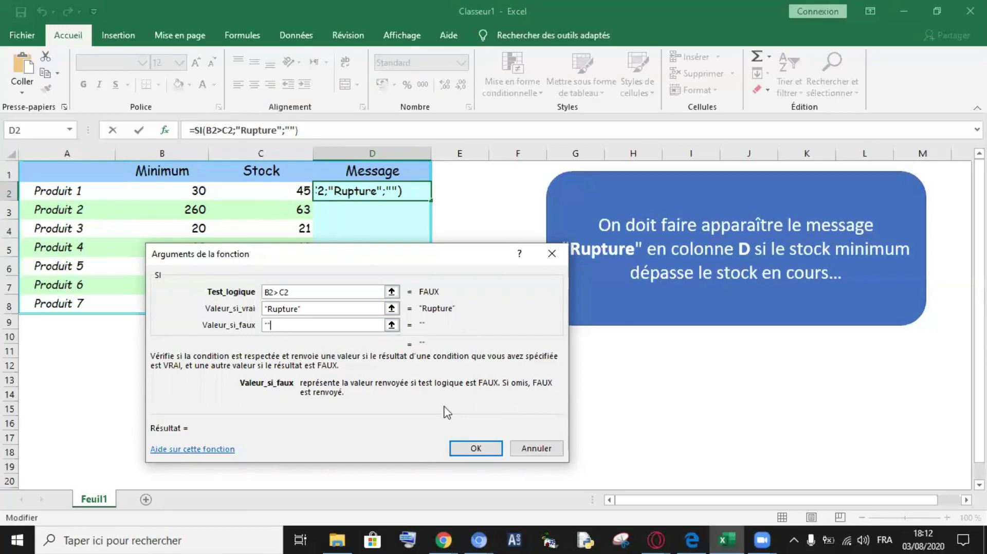
click(475, 449)
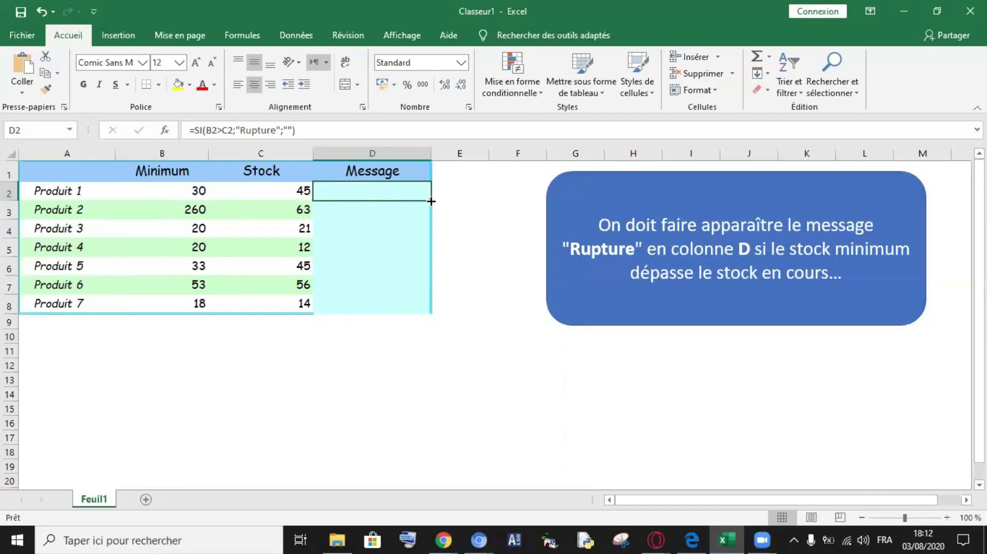
drag(438, 281, 436, 311)
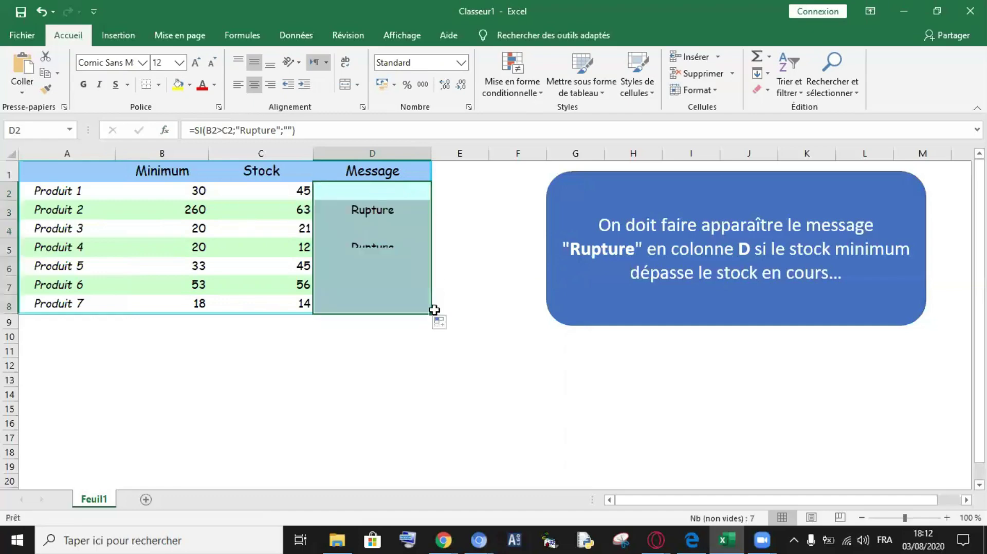
Step: Check the Message results against the Minimum values for Produit 1, Produit 2, Produit 4 and Produit 7
click(481, 241)
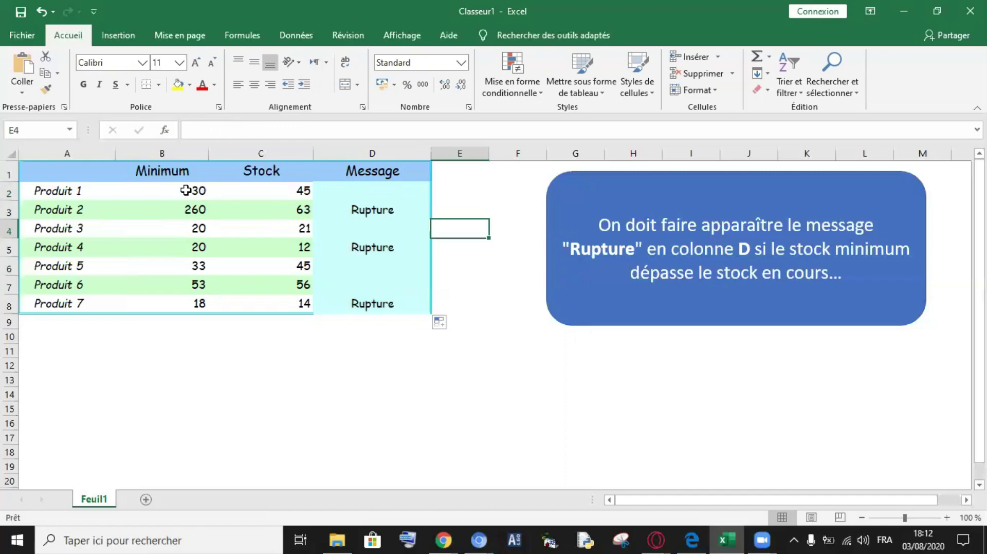
click(185, 191)
click(381, 191)
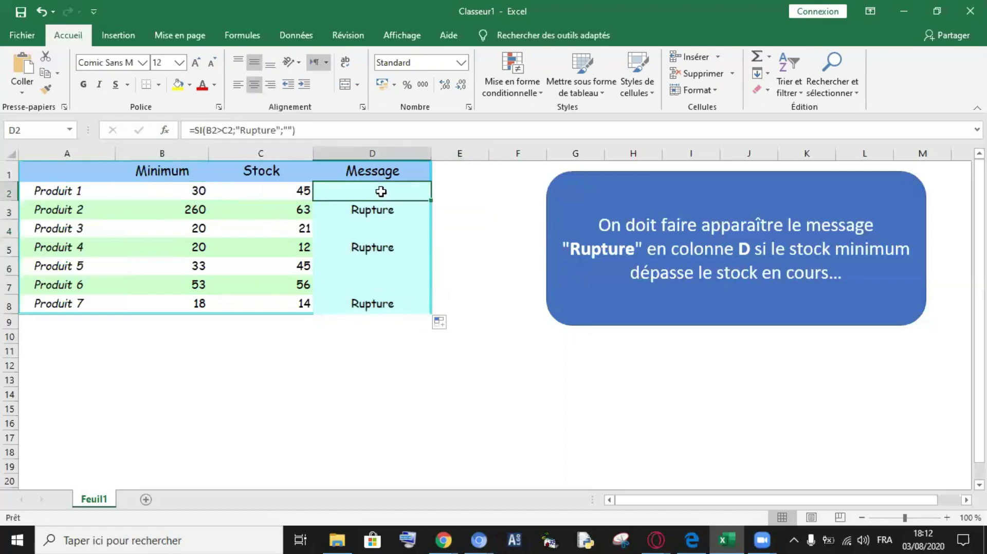
click(186, 214)
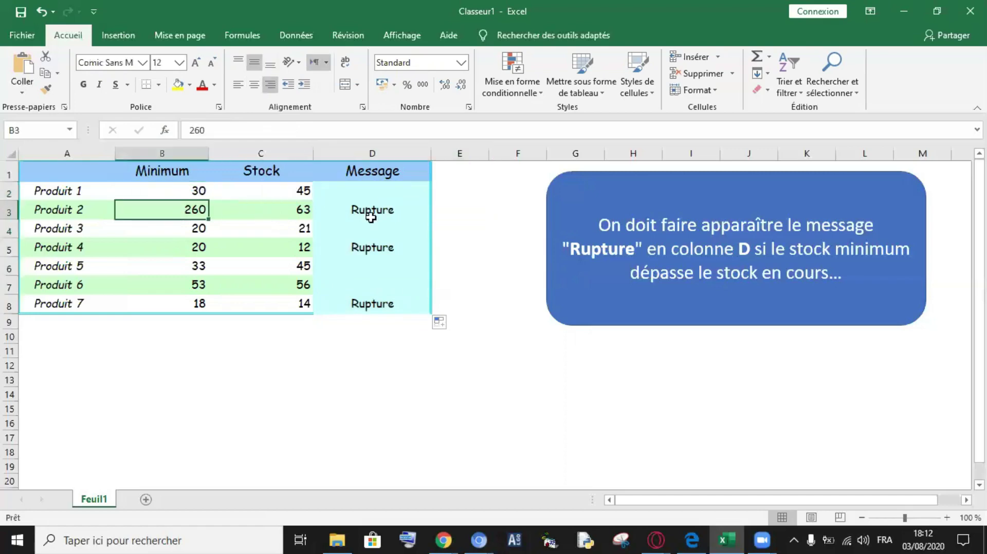
click(366, 209)
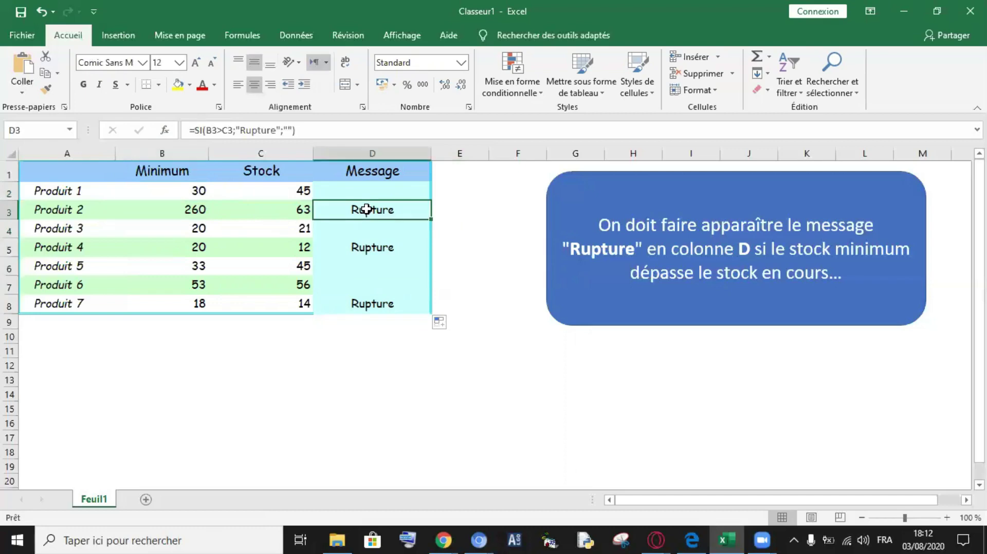
click(199, 247)
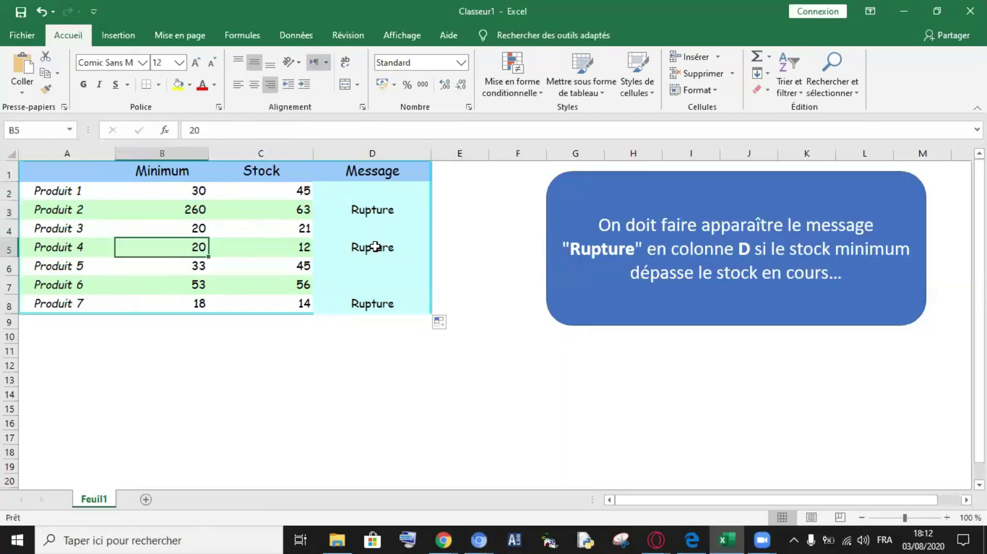
click(378, 247)
click(198, 301)
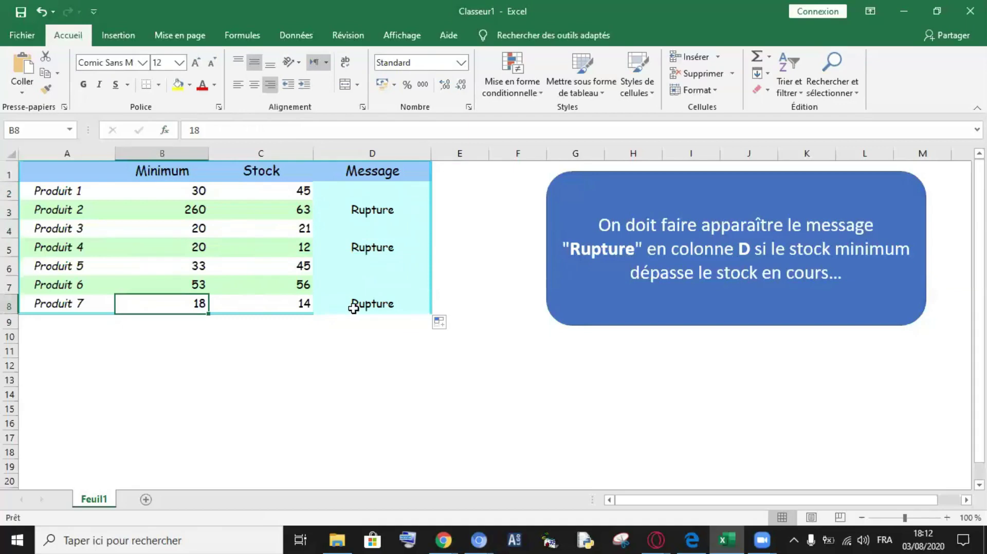
click(374, 307)
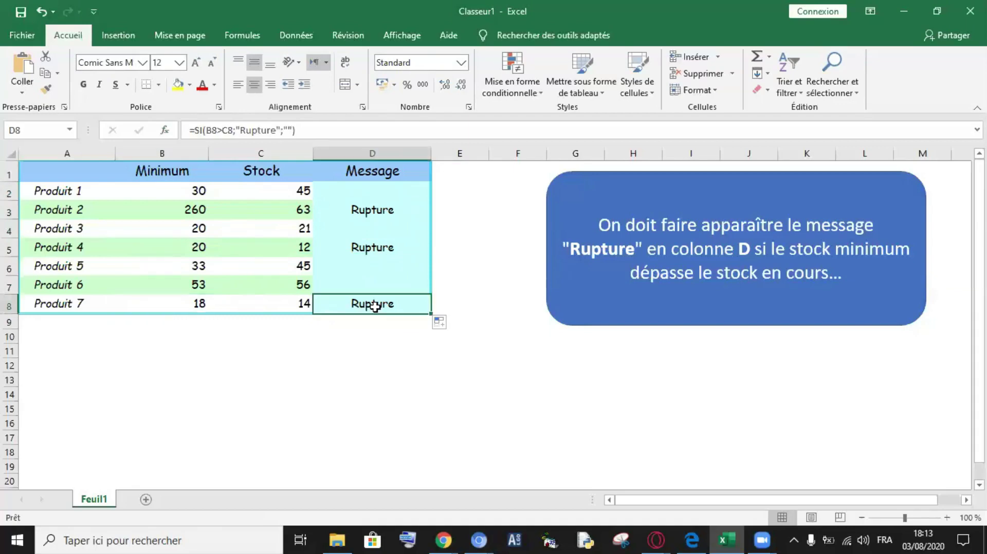
Step: Compare Produit 5's minimum with its Message cell D6 and review the SI formulas in Message cells D2, D3 and D4
click(208, 266)
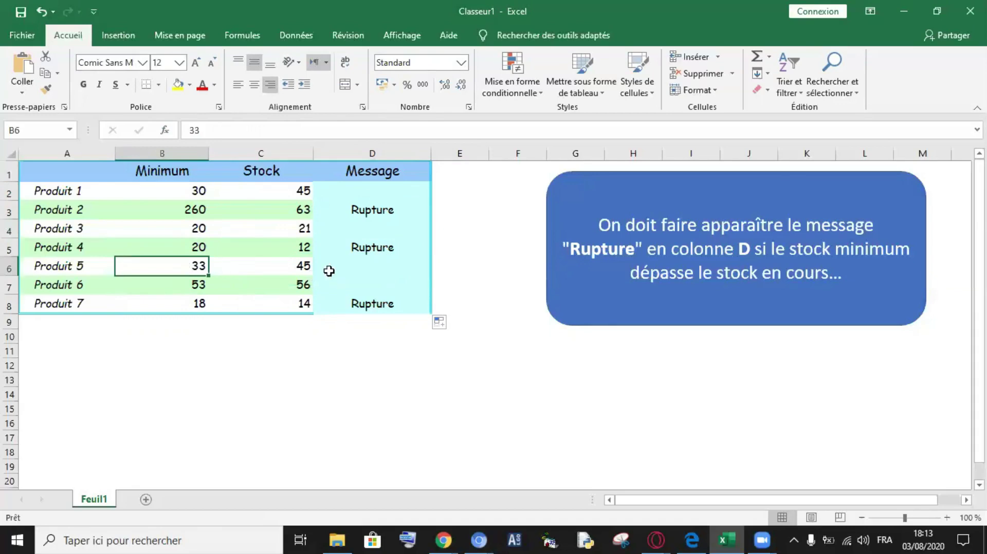
click(374, 266)
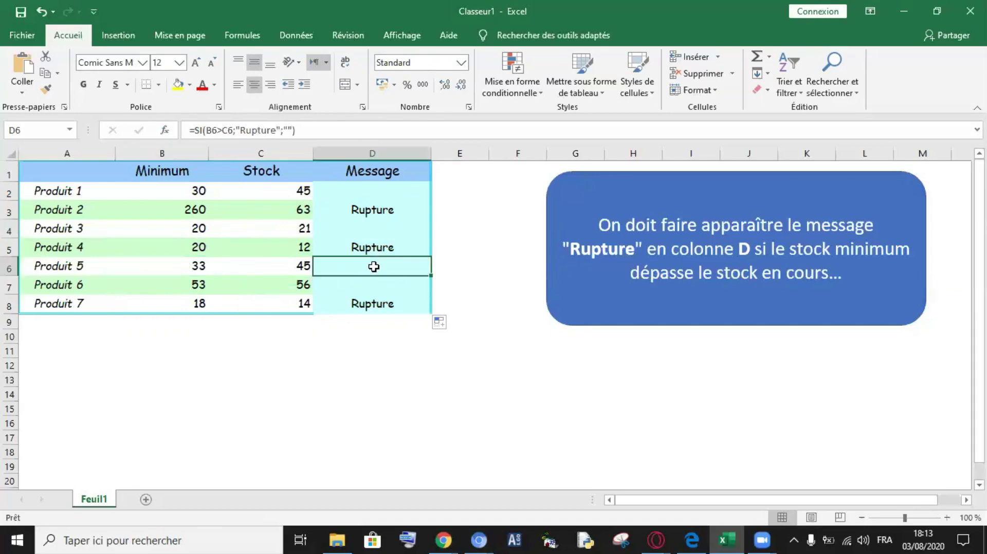
click(368, 195)
click(372, 230)
click(372, 274)
click(379, 229)
click(369, 191)
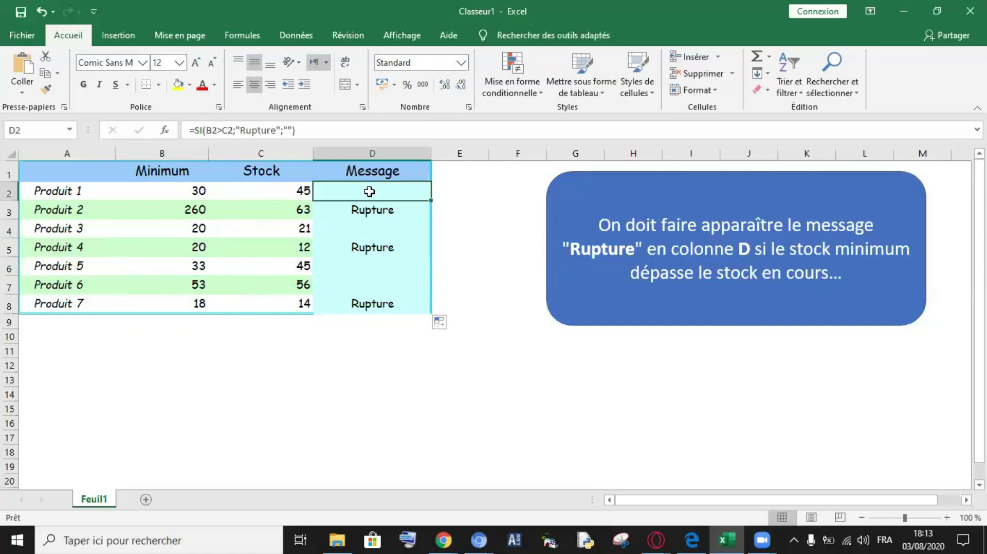
click(371, 218)
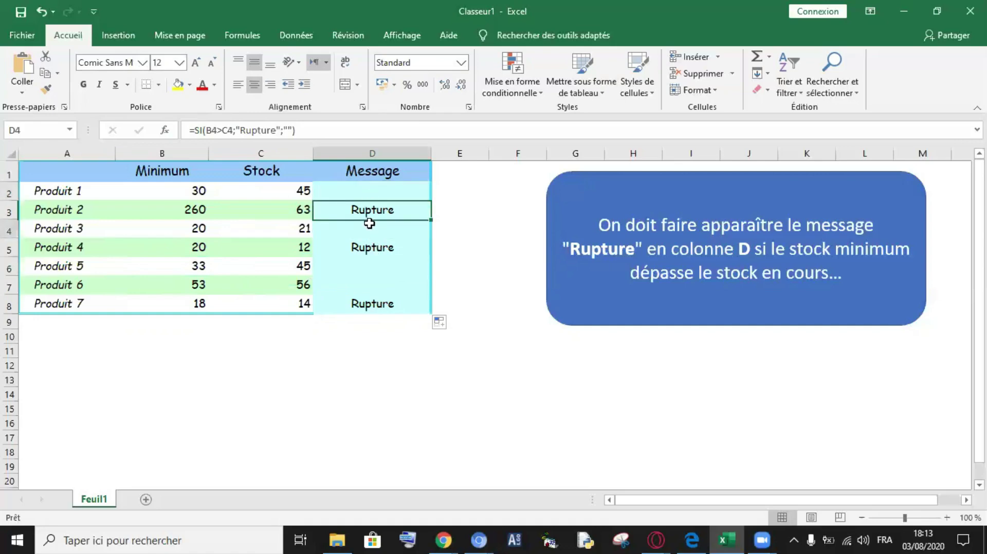
click(369, 225)
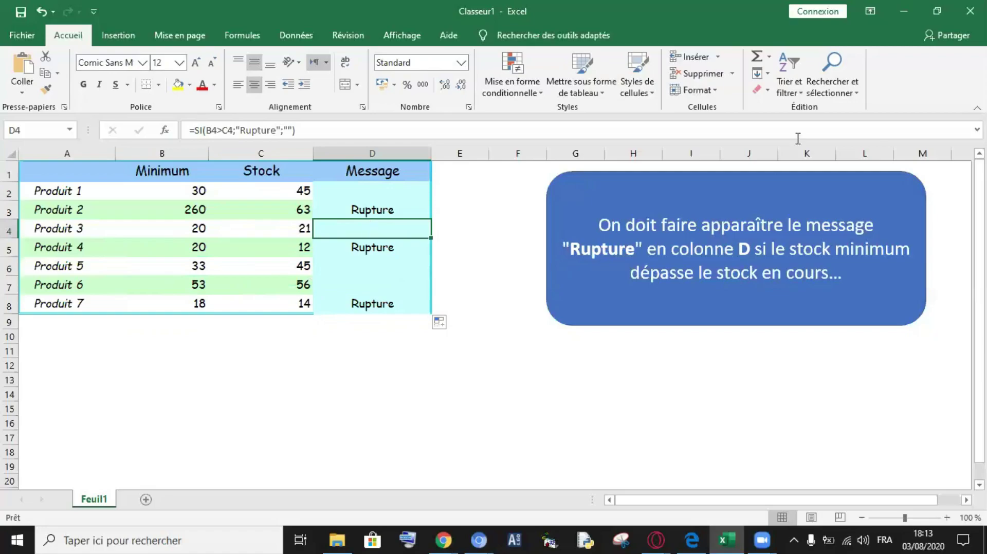